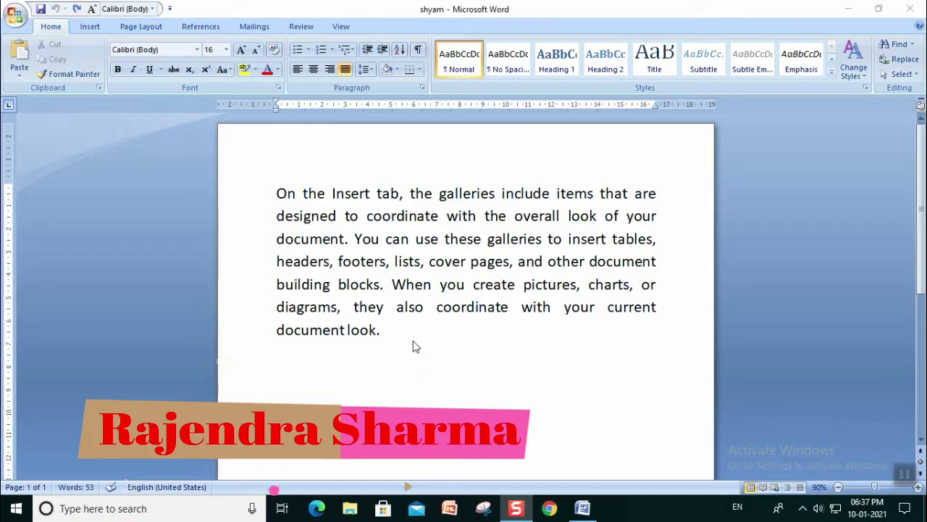
Select the whole sample paragraph and change its font from Calibri to Book Antiqua.
{"action": "left_click", "coordinate": [413, 346]}
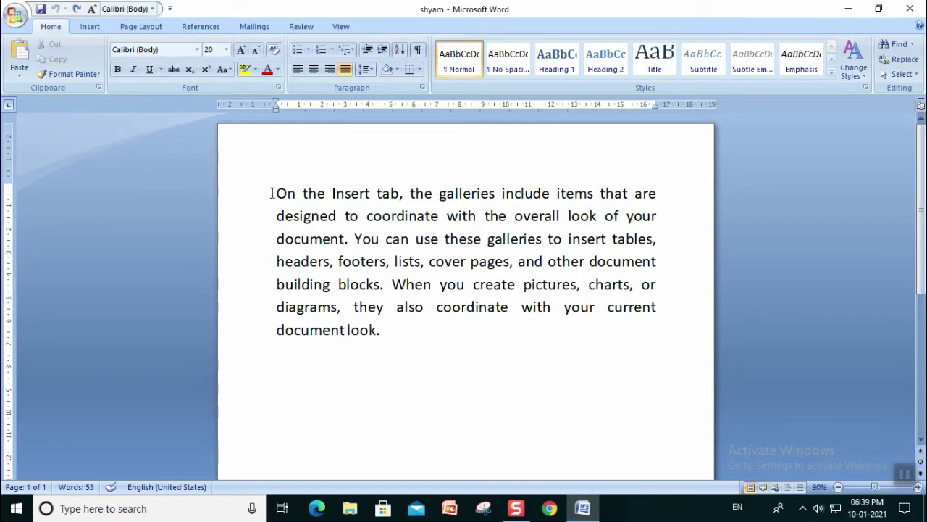
{"action": "left_click_drag", "start_coordinate": [275, 192], "coordinate": [398, 332]}
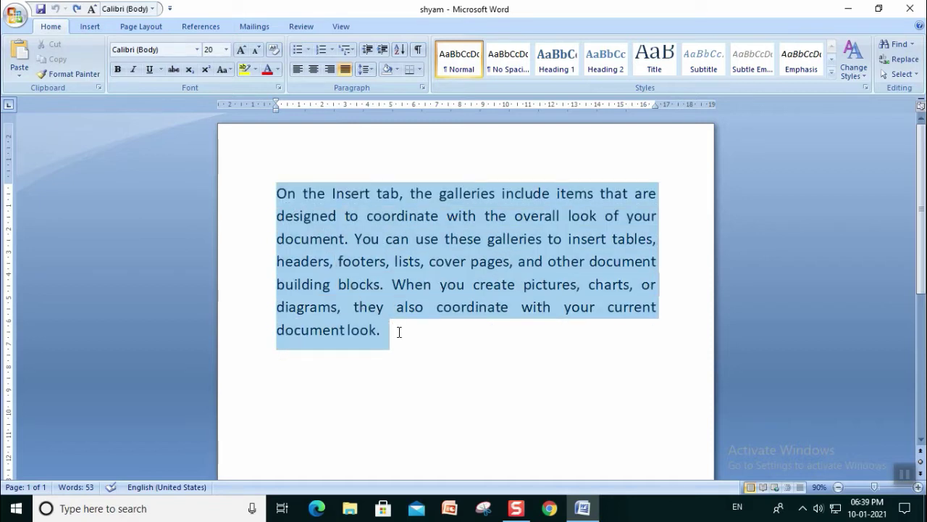
{"action": "left_click", "coordinate": [197, 51]}
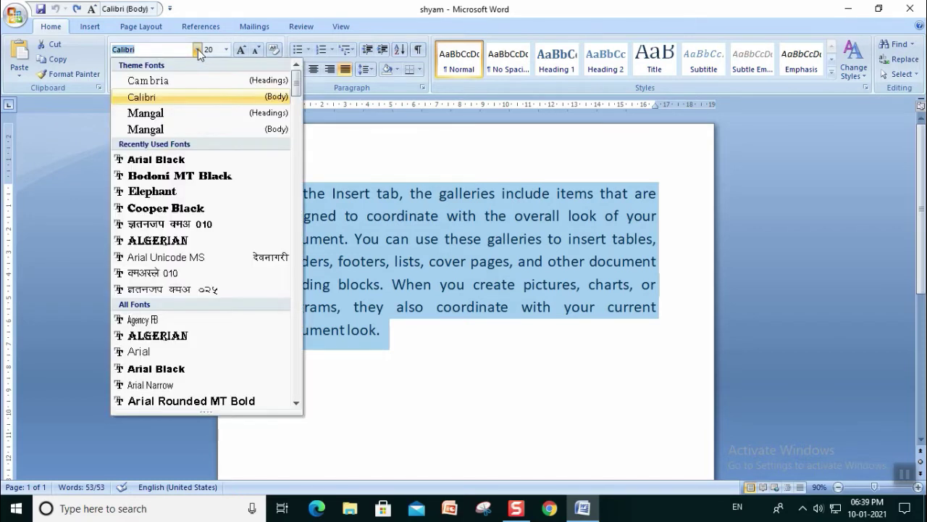
{"action": "scroll", "coordinate": [194, 265], "scroll_direction": "down", "scroll_amount": 1}
{"action": "scroll", "coordinate": [194, 267], "scroll_direction": "down", "scroll_amount": 4}
{"action": "scroll", "coordinate": [194, 267], "scroll_direction": "down", "scroll_amount": 4}
{"action": "scroll", "coordinate": [194, 266], "scroll_direction": "down", "scroll_amount": 2}
{"action": "scroll", "coordinate": [194, 268], "scroll_direction": "down", "scroll_amount": 2}
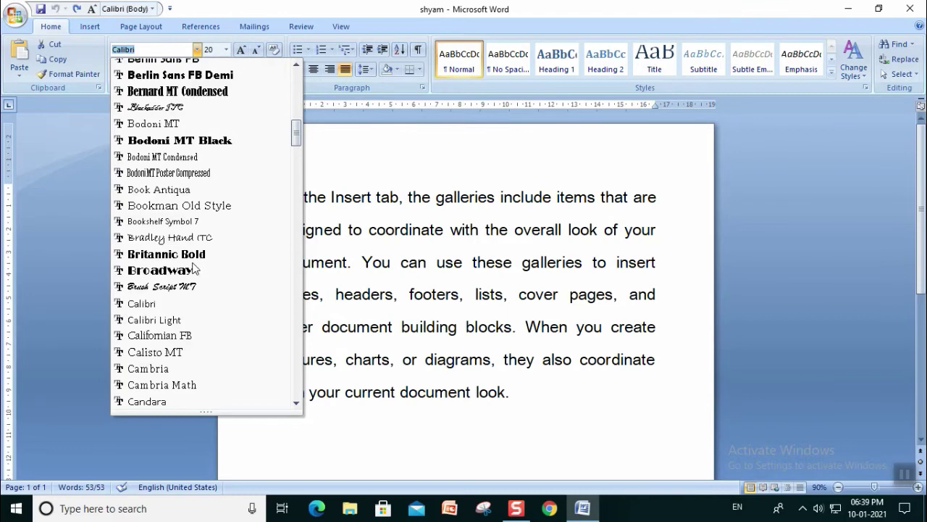
{"action": "left_click", "coordinate": [146, 188]}
{"action": "left_click", "coordinate": [389, 293]}
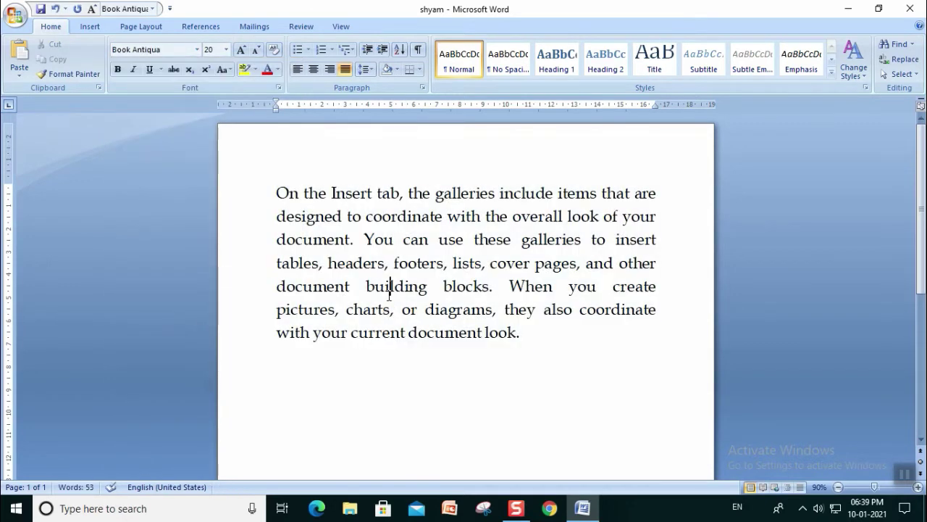
Select the whole Book Antiqua paragraph and raise its font size from 20 to 24 pt.
{"action": "left_click", "coordinate": [434, 350]}
{"action": "left_click_drag", "start_coordinate": [273, 194], "coordinate": [540, 335]}
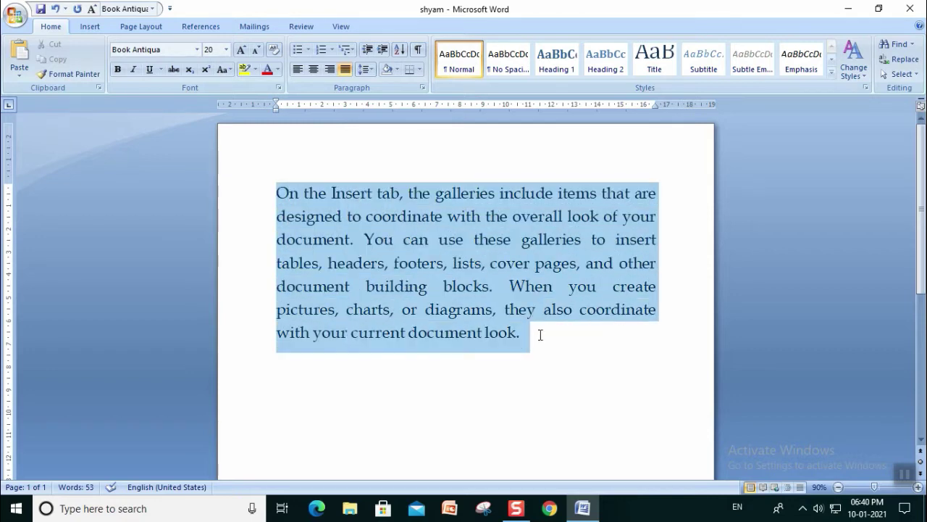
{"action": "left_click", "coordinate": [227, 51]}
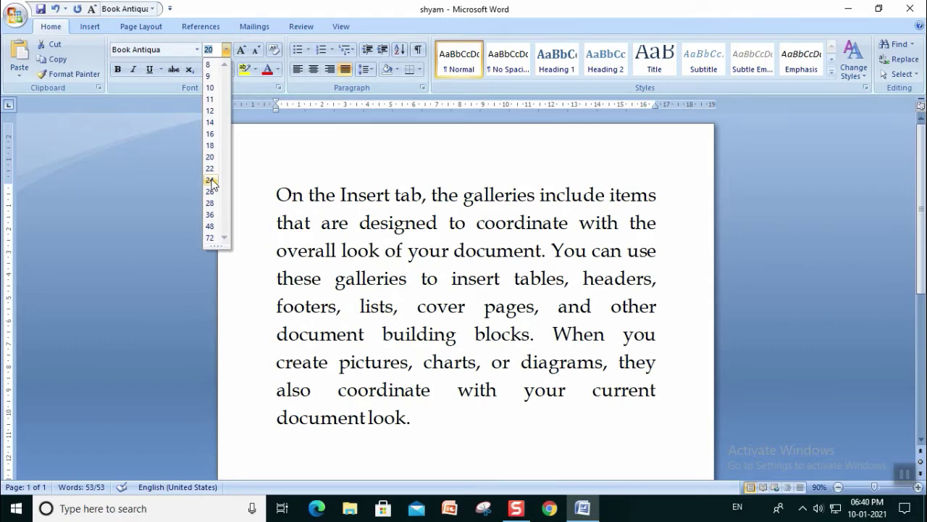
{"action": "left_click", "coordinate": [211, 180]}
{"action": "left_click", "coordinate": [385, 279]}
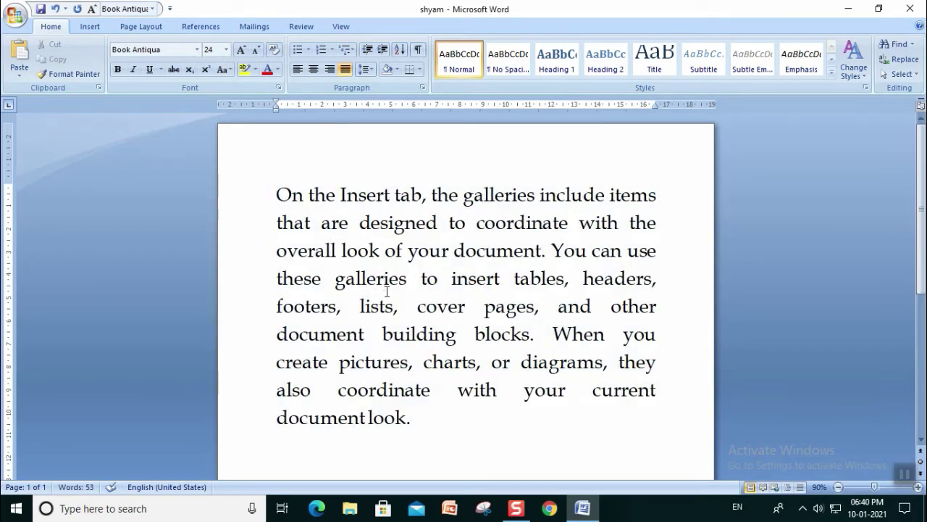
{"action": "left_click", "coordinate": [483, 421]}
{"action": "left_click_drag", "start_coordinate": [276, 189], "coordinate": [430, 424]}
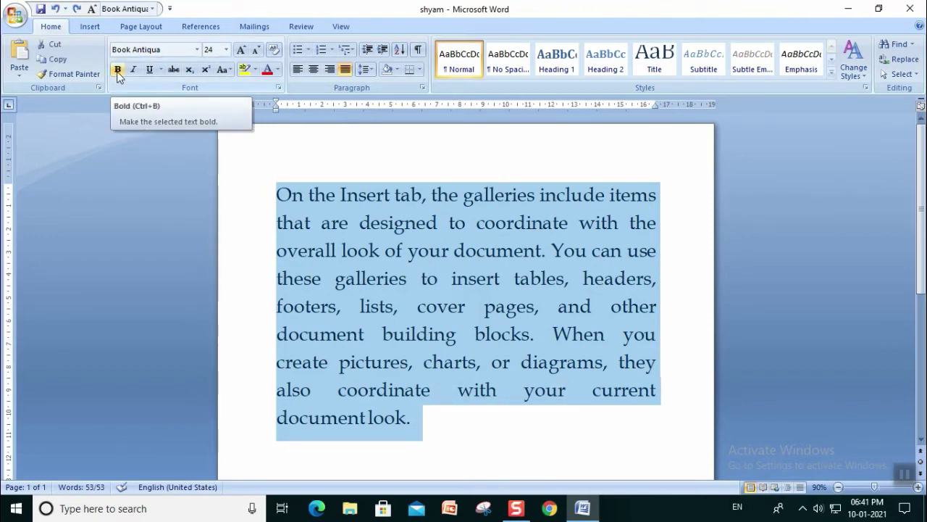
{"action": "left_click", "coordinate": [118, 73]}
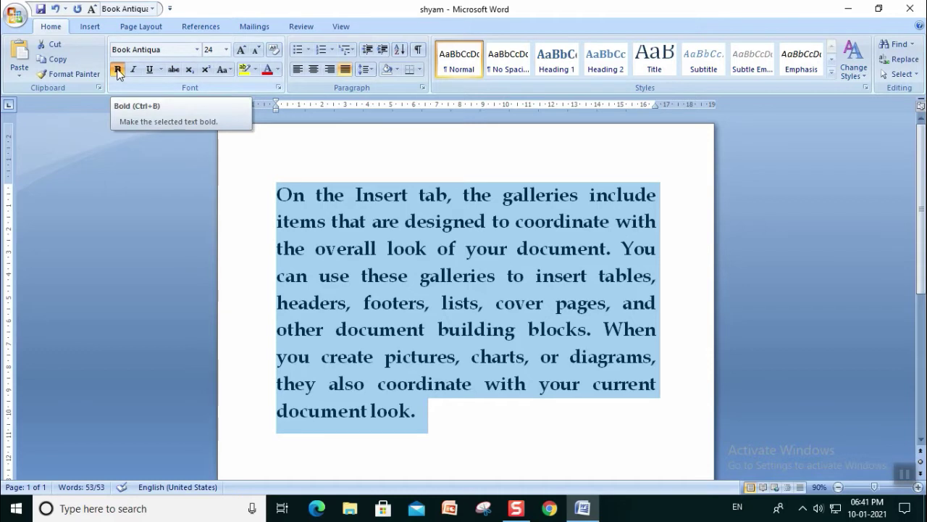
{"action": "left_click", "coordinate": [118, 71]}
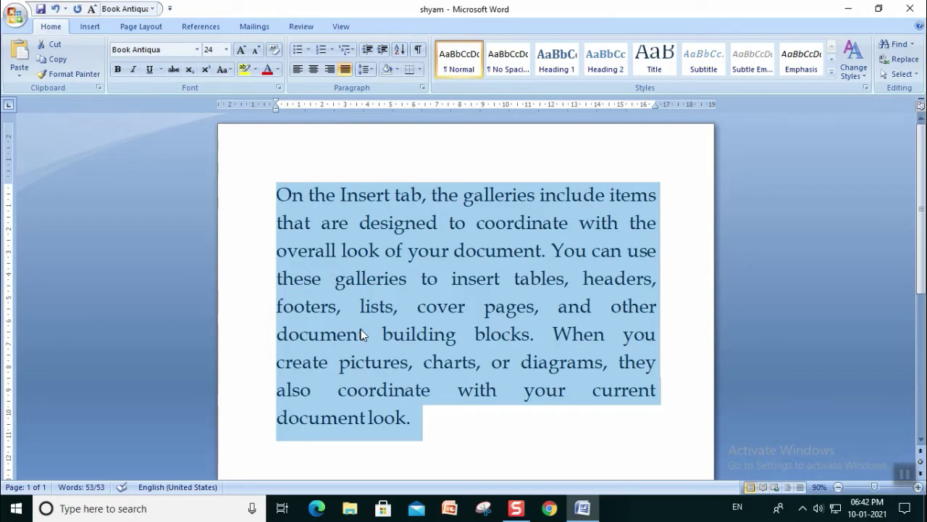
{"action": "left_click", "coordinate": [491, 434]}
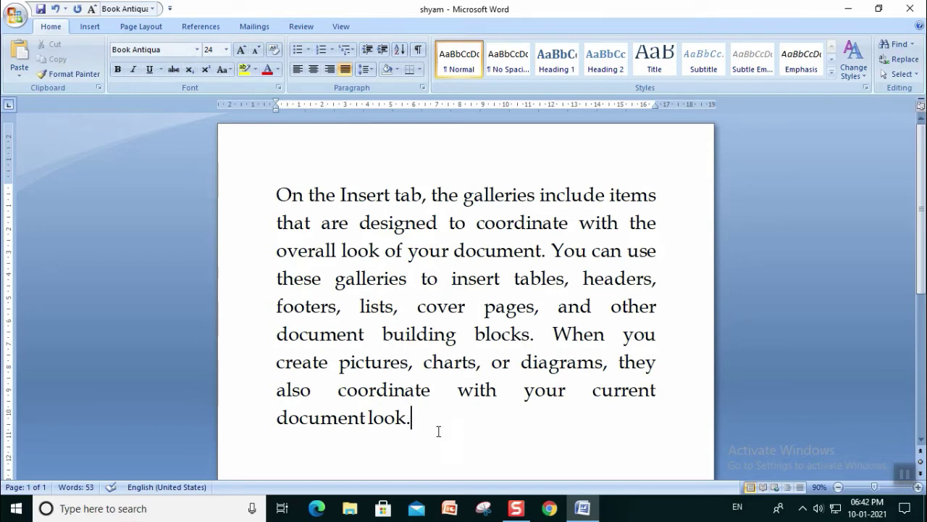
{"action": "mouse_move", "coordinate": [275, 193]}
{"action": "left_mouse_down"}
{"action": "mouse_move", "coordinate": [320, 274]}
{"action": "mouse_move", "coordinate": [440, 431]}
{"action": "left_mouse_up"}
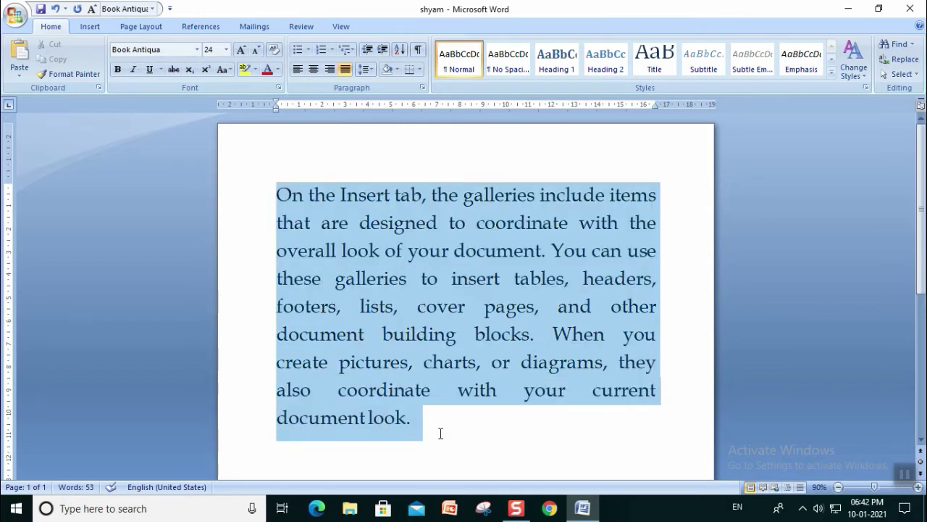
{"action": "left_click", "coordinate": [135, 72]}
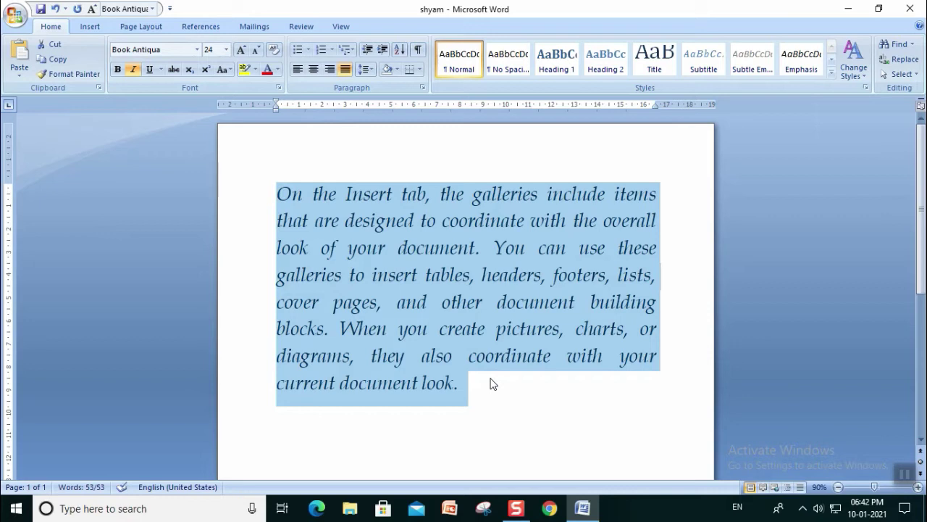
{"action": "left_click", "coordinate": [133, 71]}
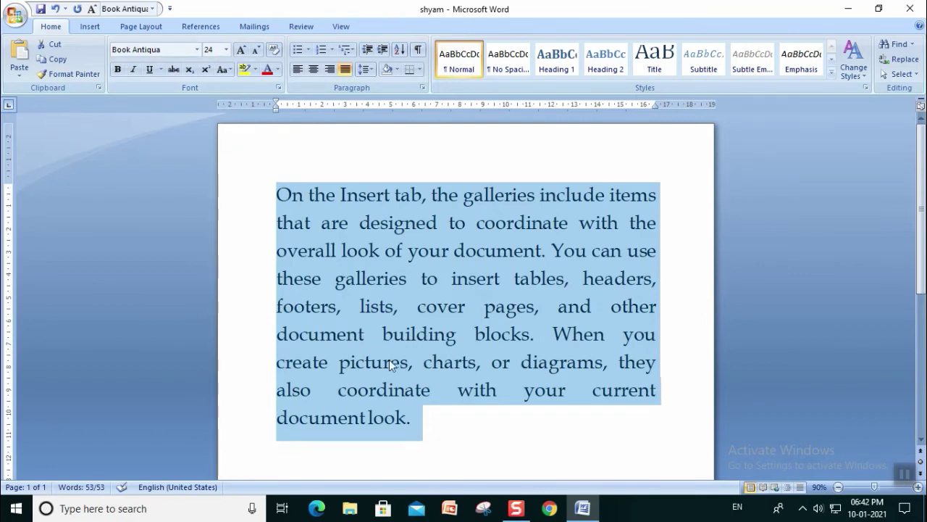
{"action": "left_click", "coordinate": [445, 423]}
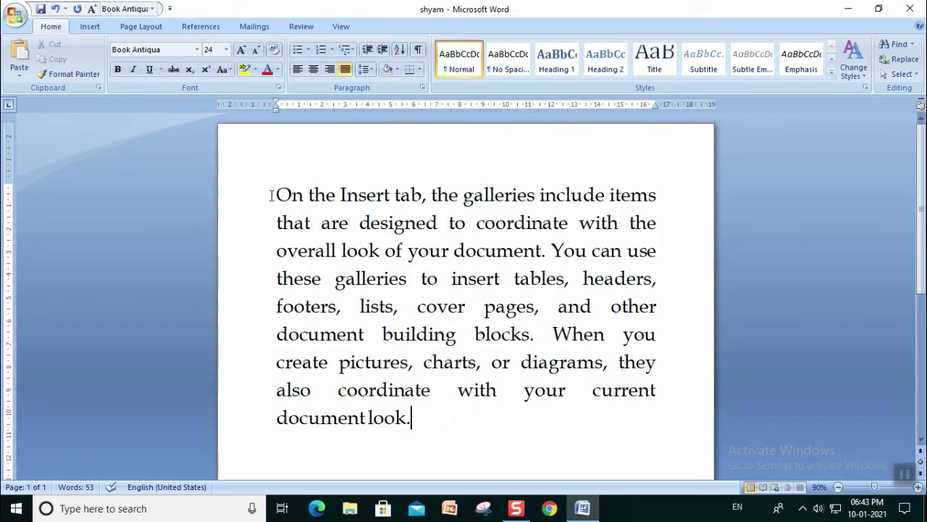
{"action": "left_click_drag", "start_coordinate": [277, 196], "coordinate": [431, 418]}
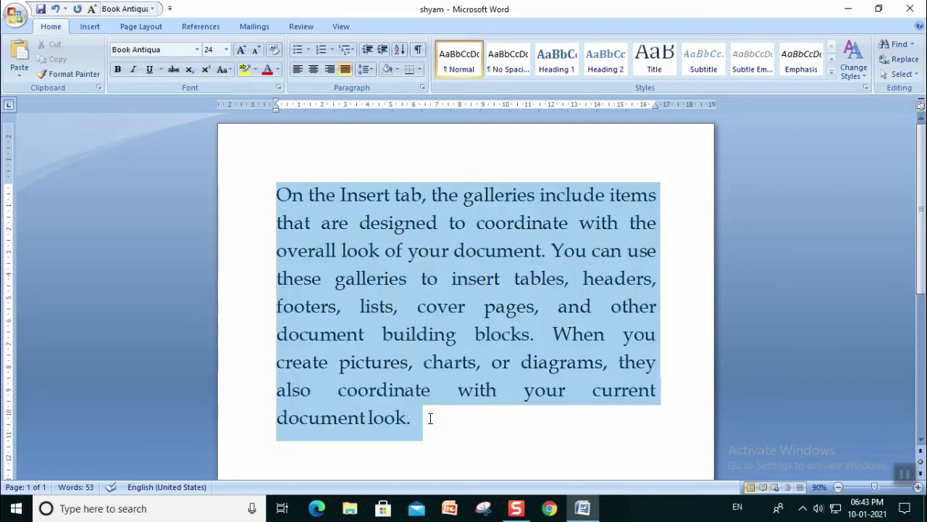
{"action": "left_click", "coordinate": [150, 70]}
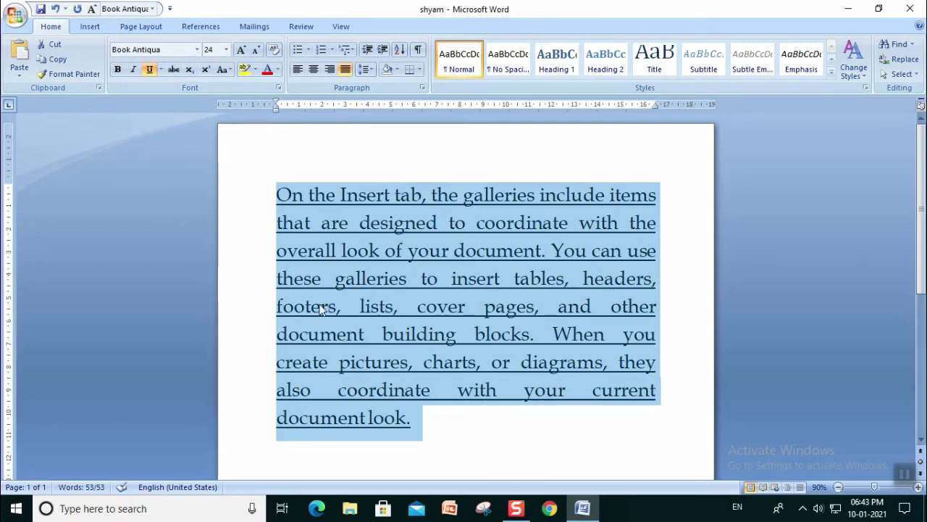
{"action": "left_click", "coordinate": [150, 68]}
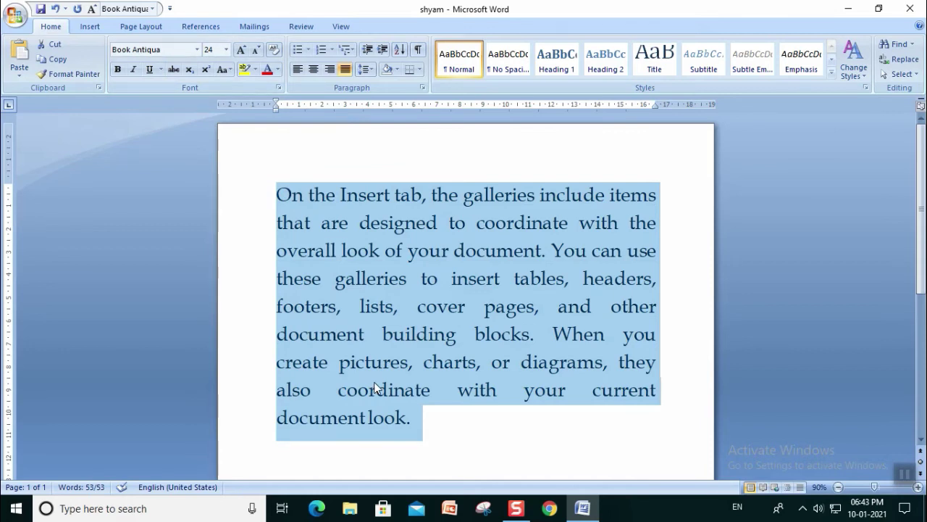
{"action": "left_click", "coordinate": [447, 435]}
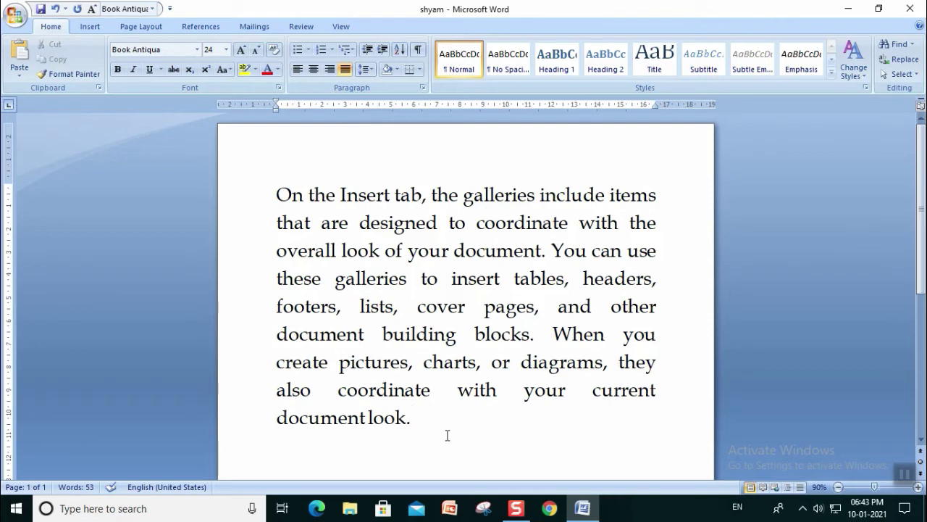
{"action": "left_click", "coordinate": [480, 445]}
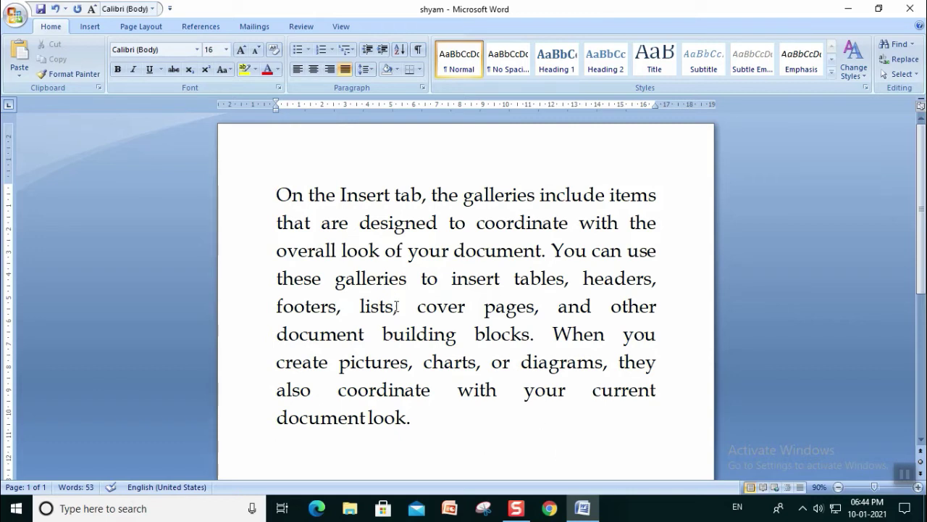
{"action": "left_click_drag", "start_coordinate": [279, 194], "coordinate": [427, 434]}
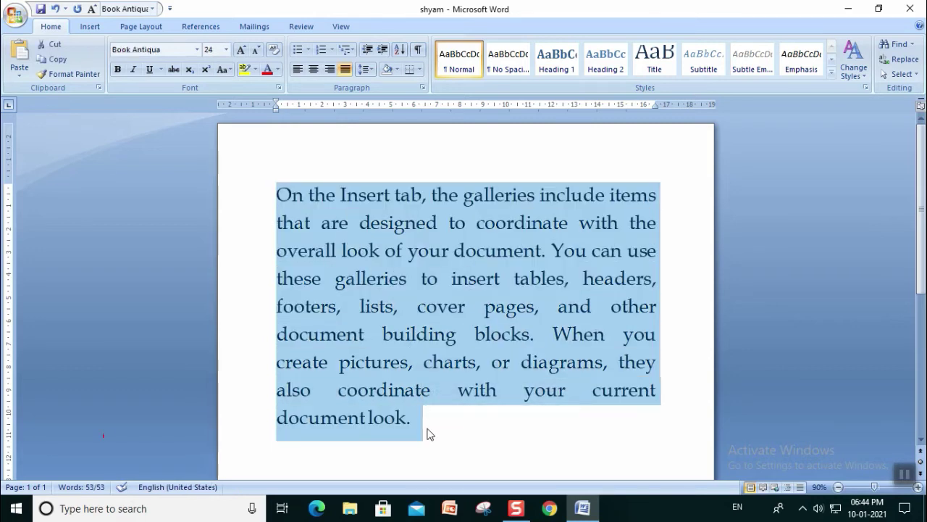
{"action": "key", "text": "ctrl+b"}
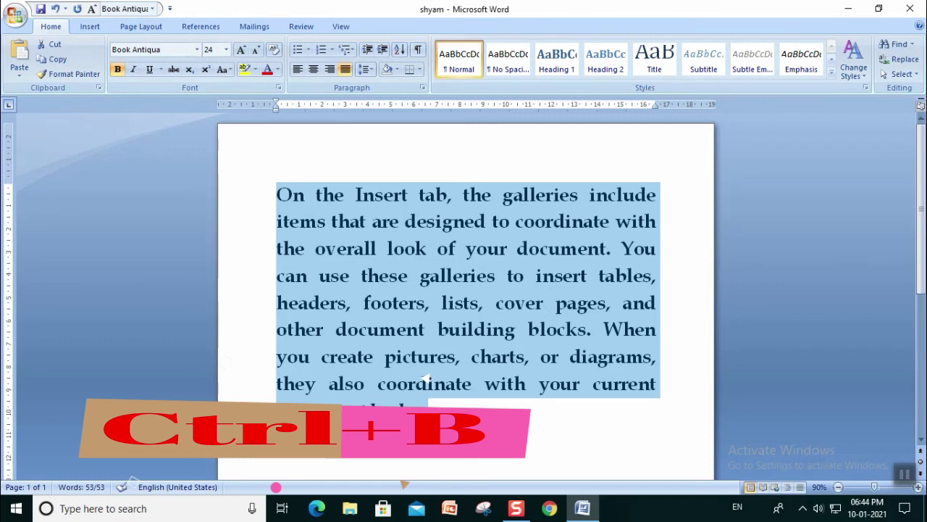
{"action": "key", "text": "ctrl+b"}
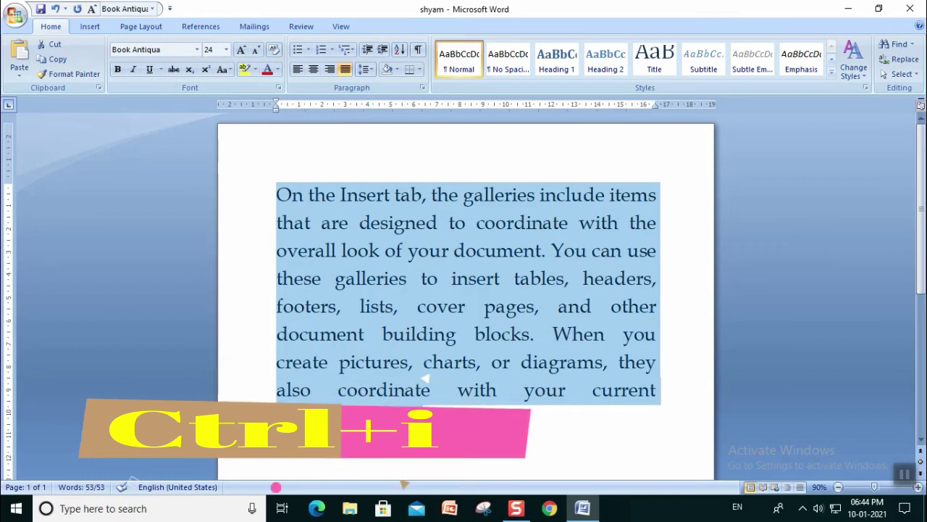
{"action": "key", "text": "ctrl+i"}
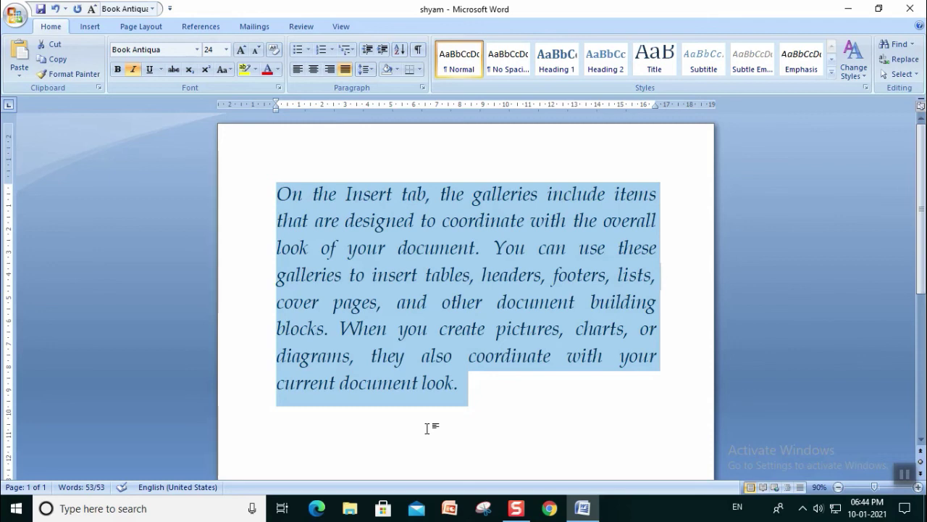
{"action": "key", "text": "ctrl+i"}
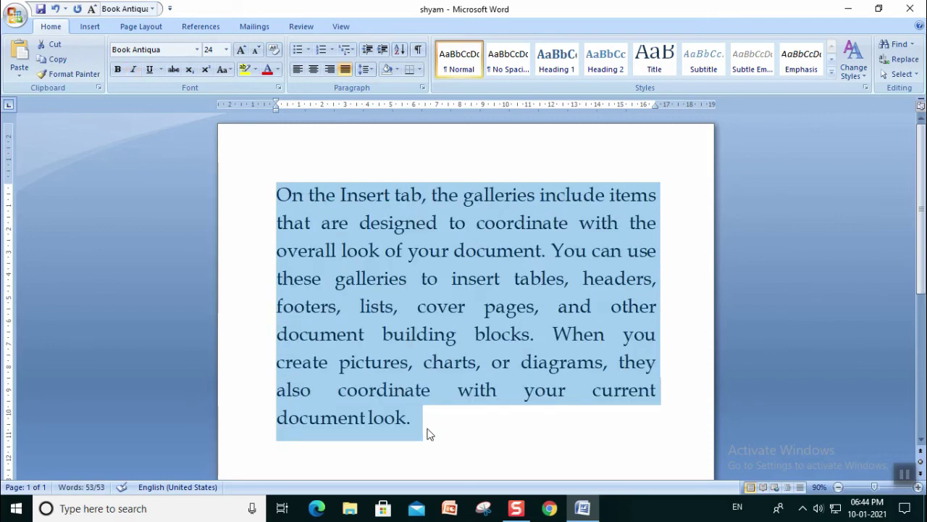
{"action": "key", "text": "ctrl+u"}
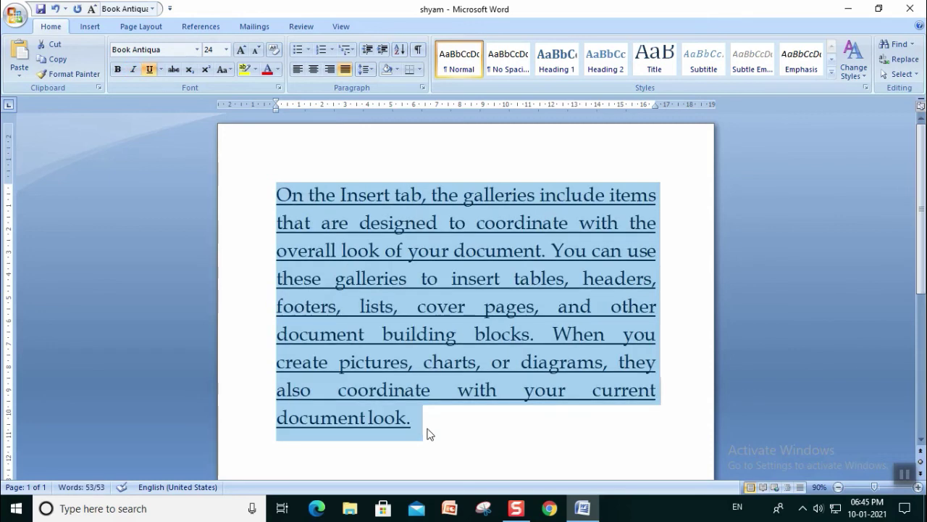
{"action": "key", "text": "ctrl+u"}
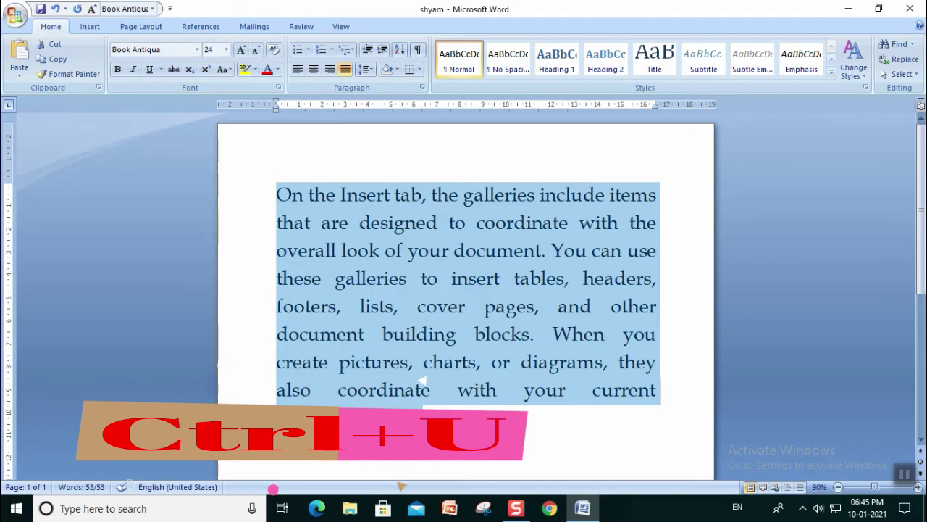
{"action": "key", "text": "ctrl+u"}
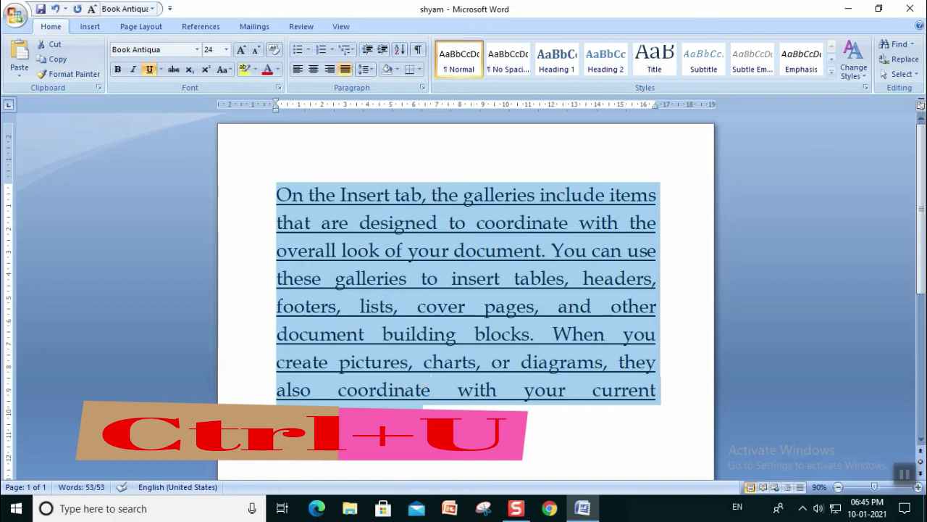
{"action": "key", "text": "ctrl+u"}
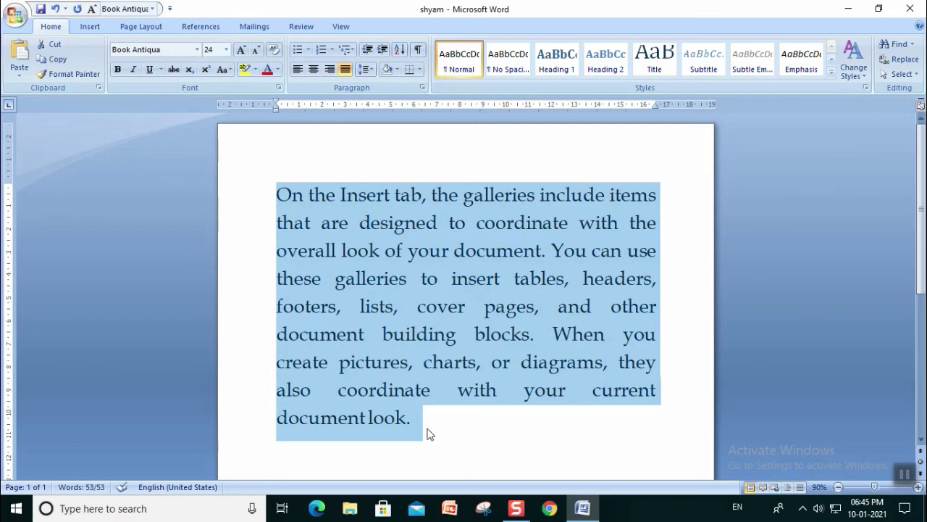
{"action": "left_click", "coordinate": [454, 431]}
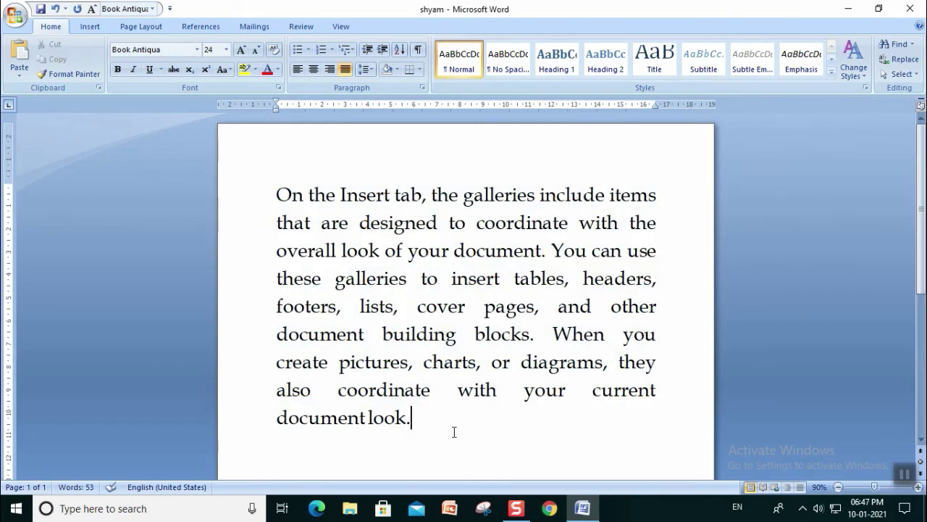